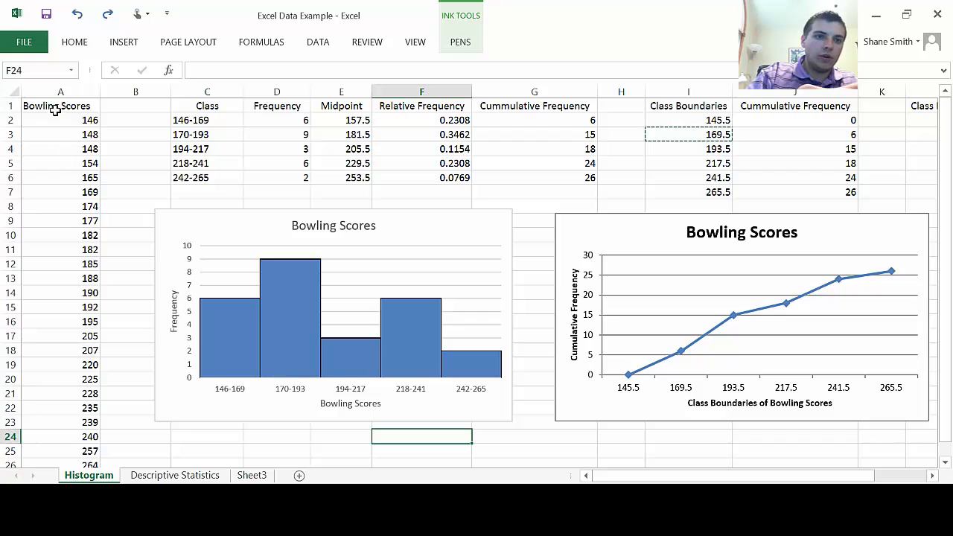
Step: Examine the bowling scores in column A and the frequency distribution table in C1:G6, including its Class and Frequency columns
left_click(72, 106)
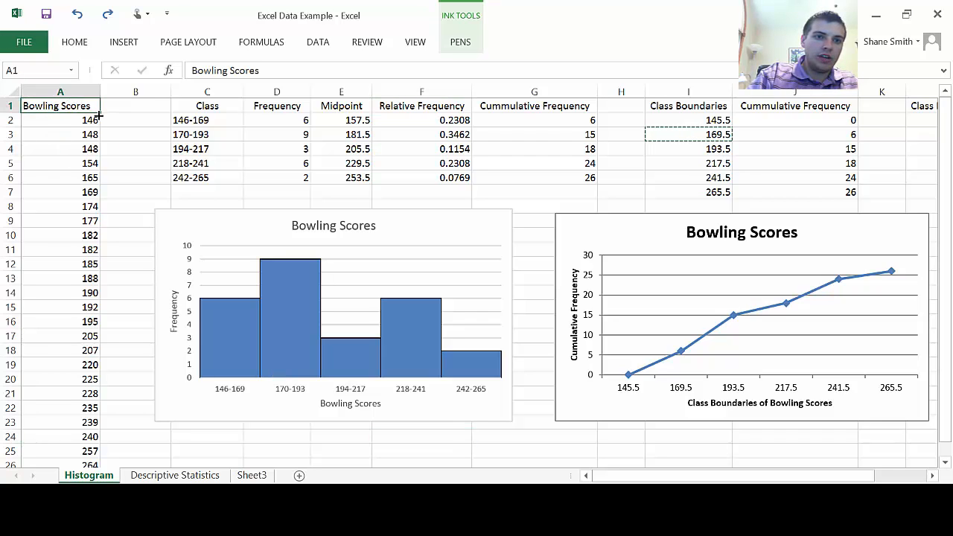
mouse_move(98, 114)
left_mouse_down()
mouse_move(94, 187)
mouse_move(96, 111)
left_mouse_up()
left_click(110, 122)
left_click(73, 108)
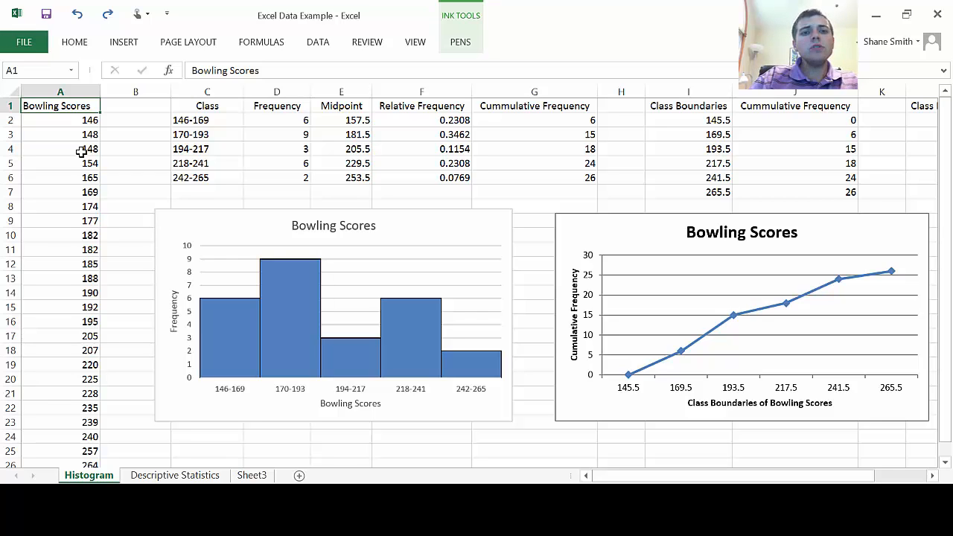
left_click(231, 233)
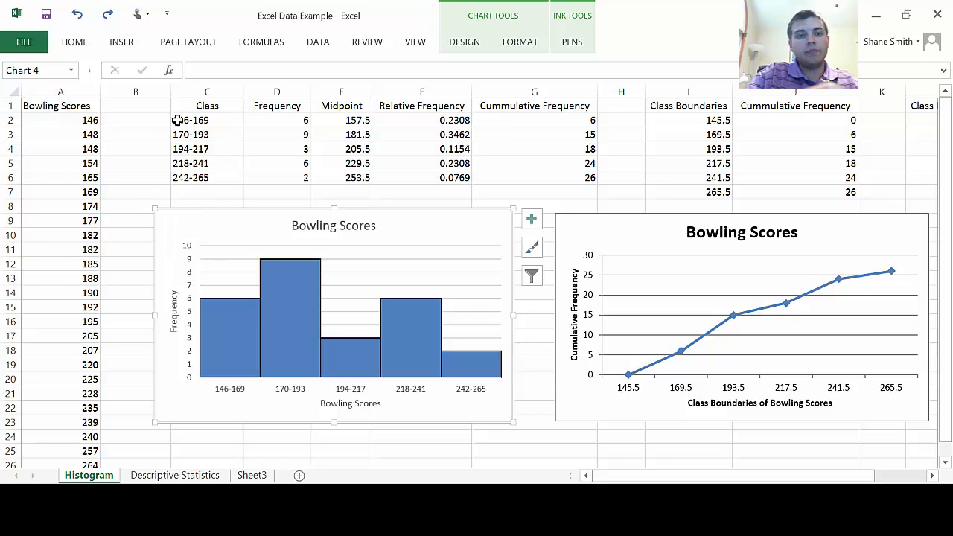
left_click(194, 107)
left_click_drag(189, 108, 566, 176)
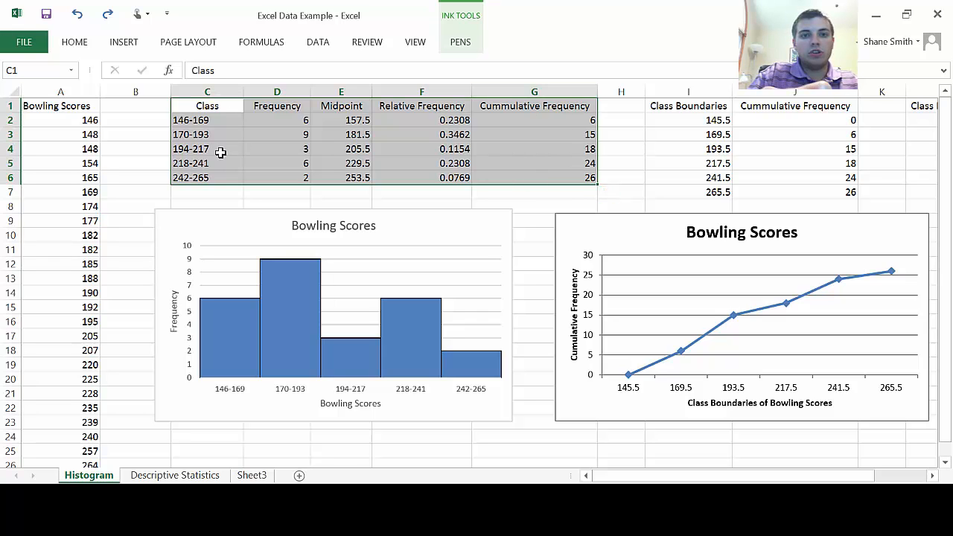
left_click(217, 105)
left_click(274, 107)
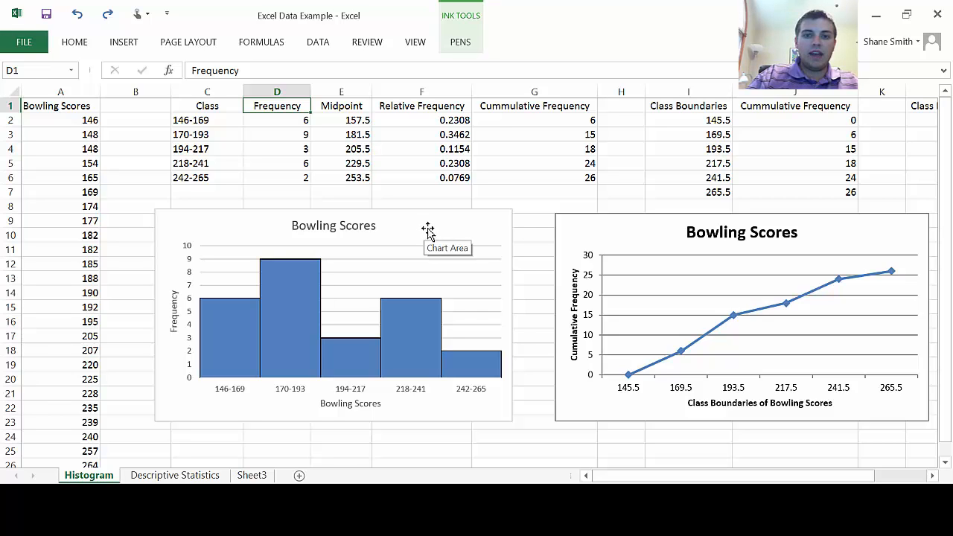
Step: Delete the existing Bowling Scores histogram below the frequency table, keeping the cumulative frequency line chart
left_click(383, 283)
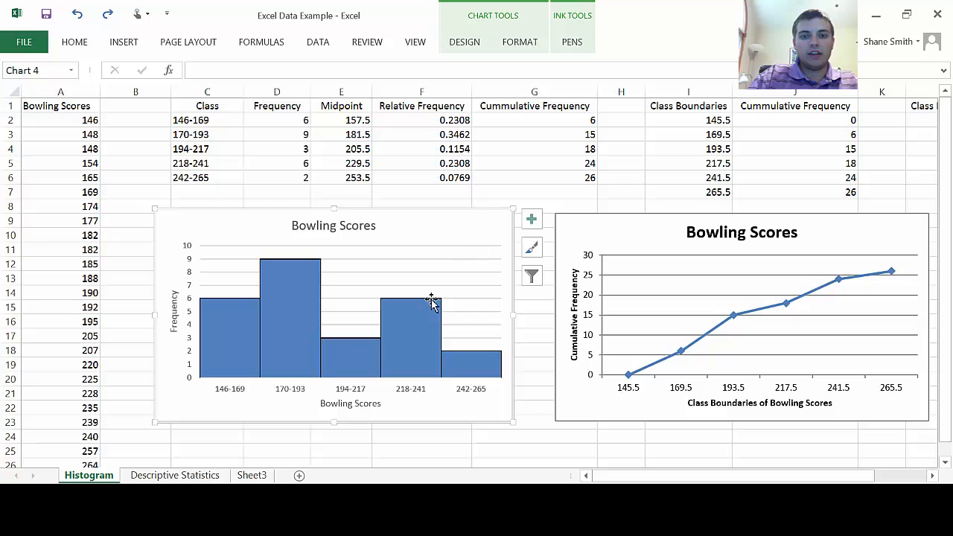
right_click(686, 224)
left_click(554, 160)
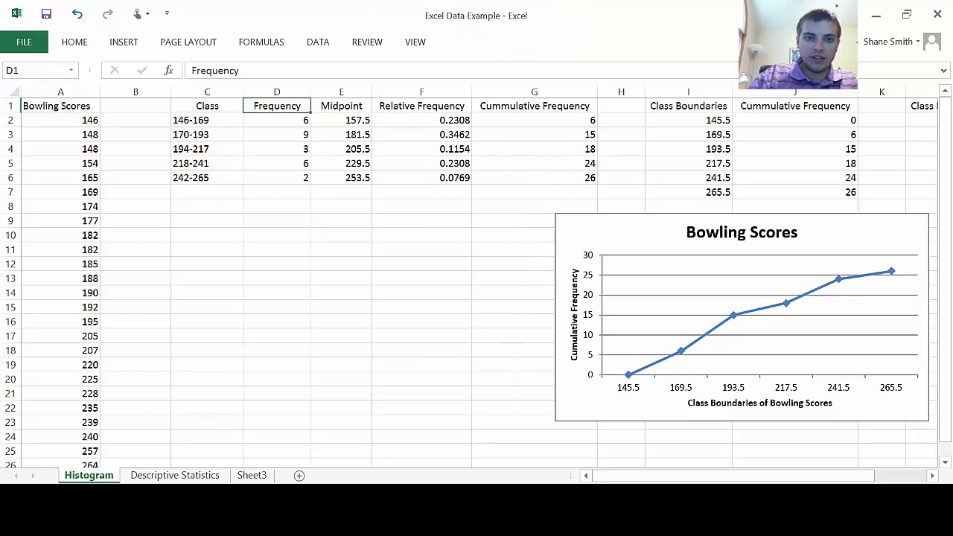
left_click(188, 203)
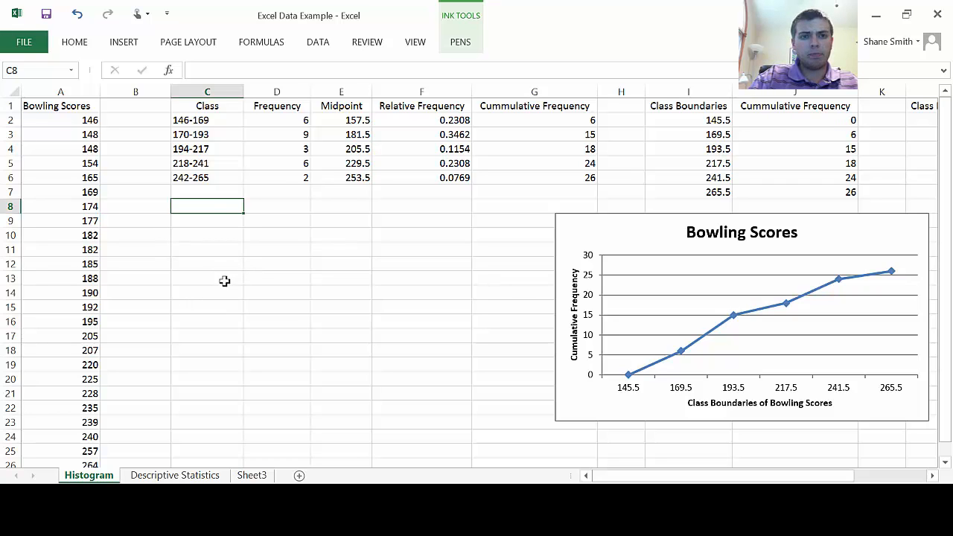
left_click(137, 208)
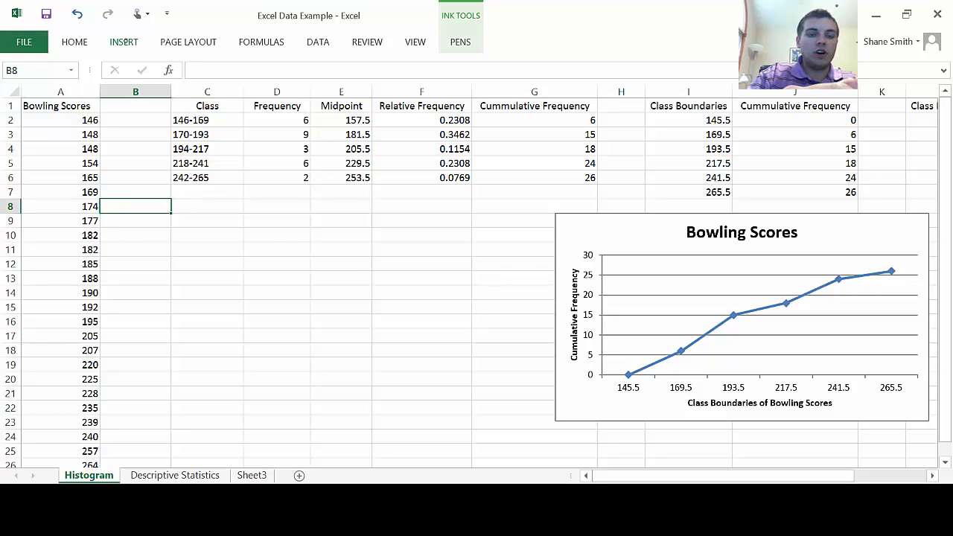
left_click(124, 43)
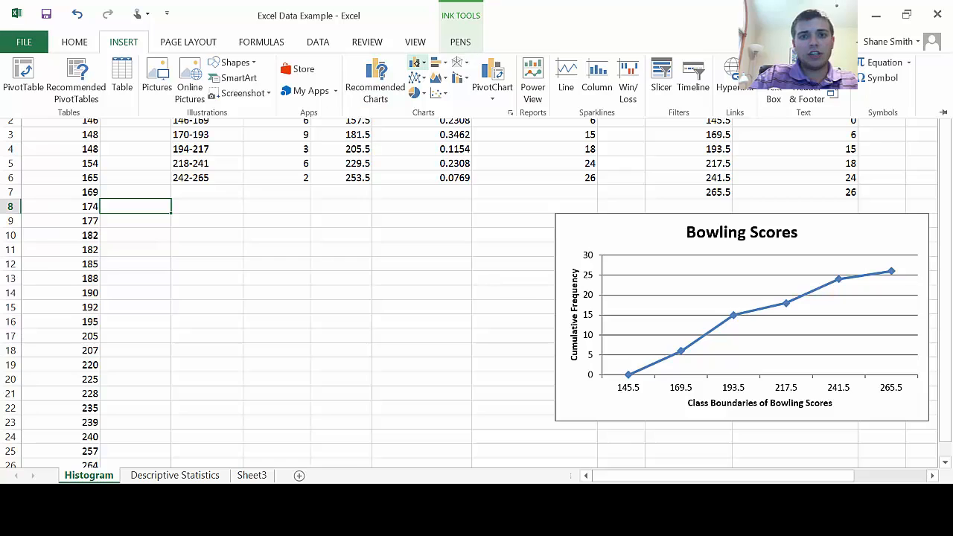
left_click(417, 63)
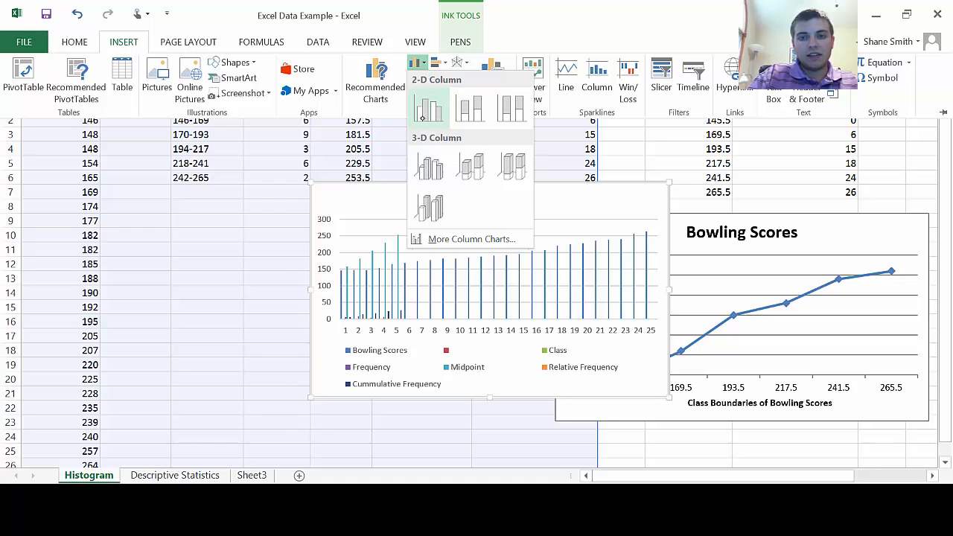
left_click(430, 109)
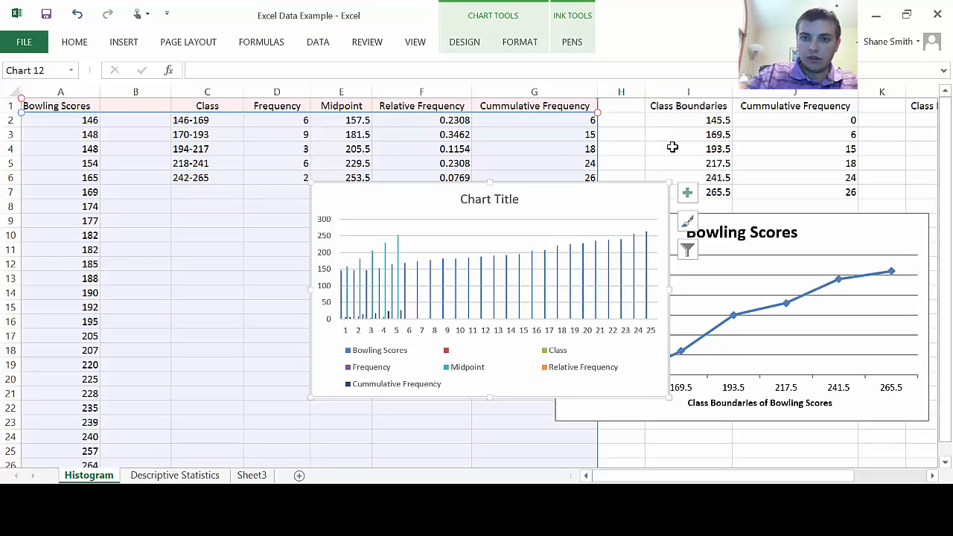
right_click(673, 147)
left_click(702, 145)
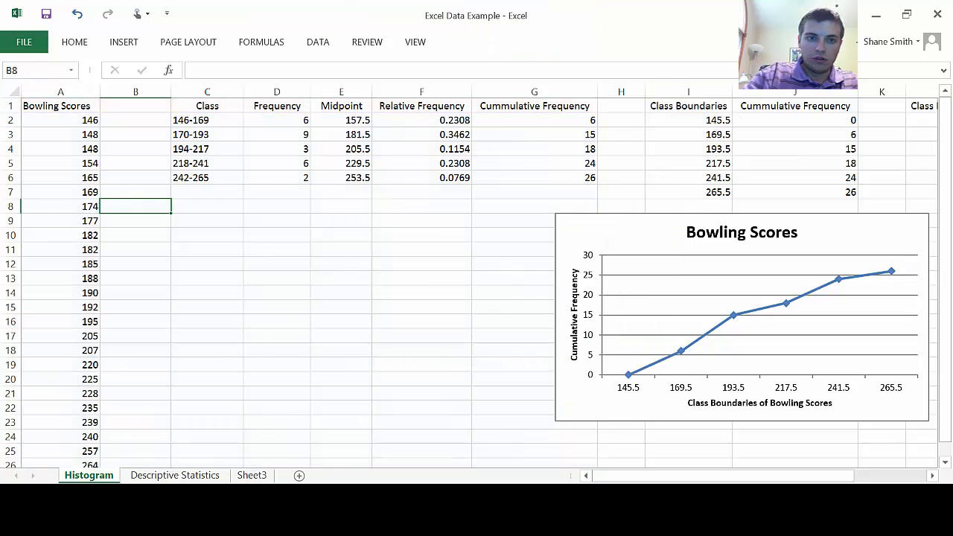
Step: Insert an empty 2-D clustered column chart from blank cell C9 and place it below the frequency table
left_click(207, 235)
left_click(207, 221)
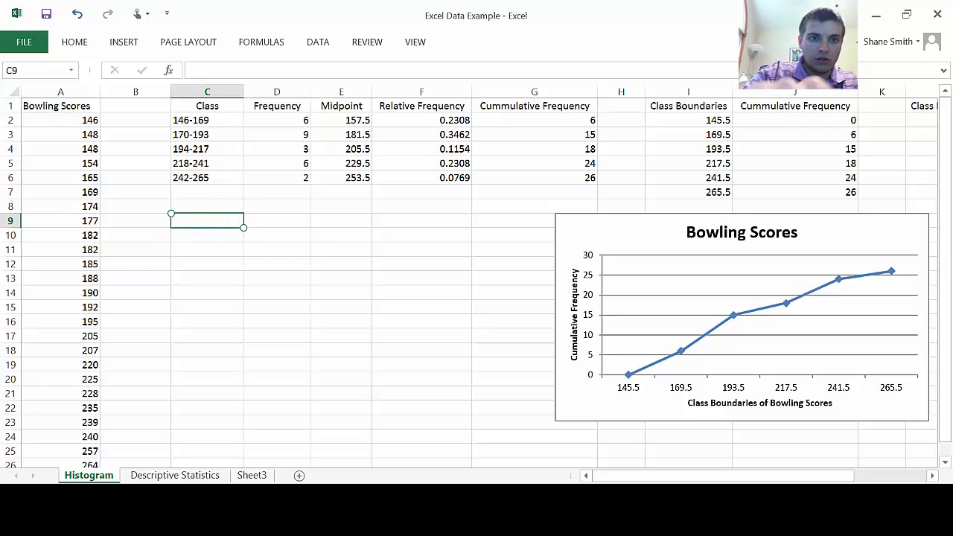
left_click(124, 42)
left_click(451, 66)
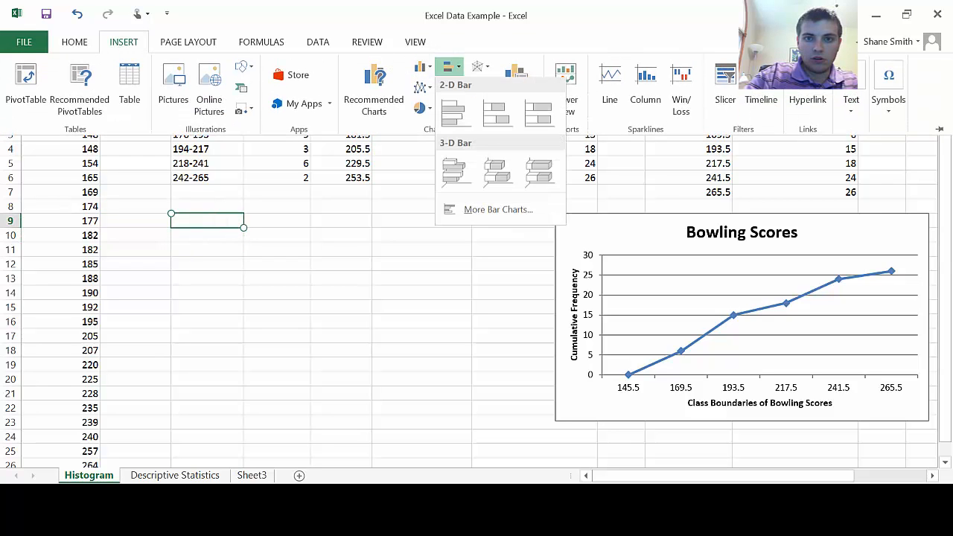
left_click(421, 66)
left_click(424, 129)
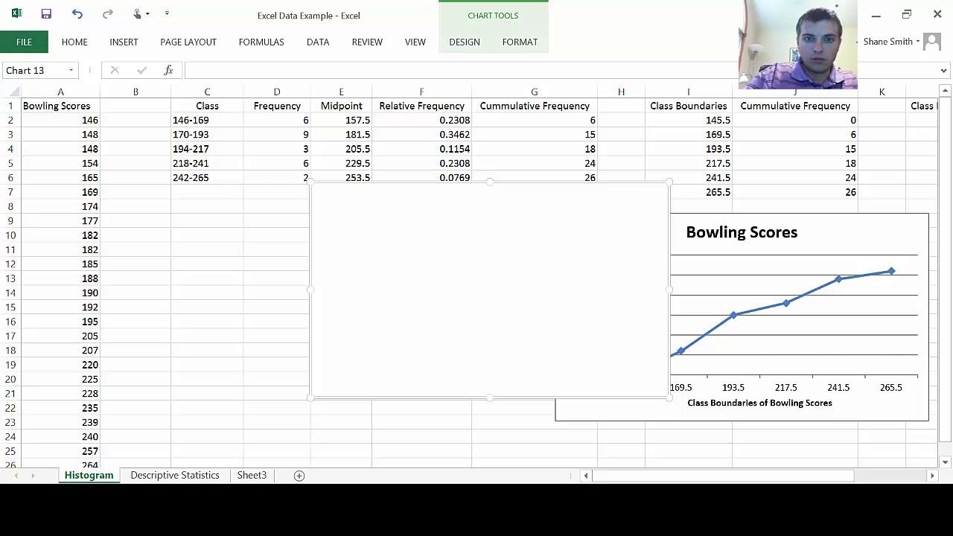
mouse_move(446, 219)
left_mouse_down()
mouse_move(330, 272)
mouse_move(298, 234)
left_mouse_up()
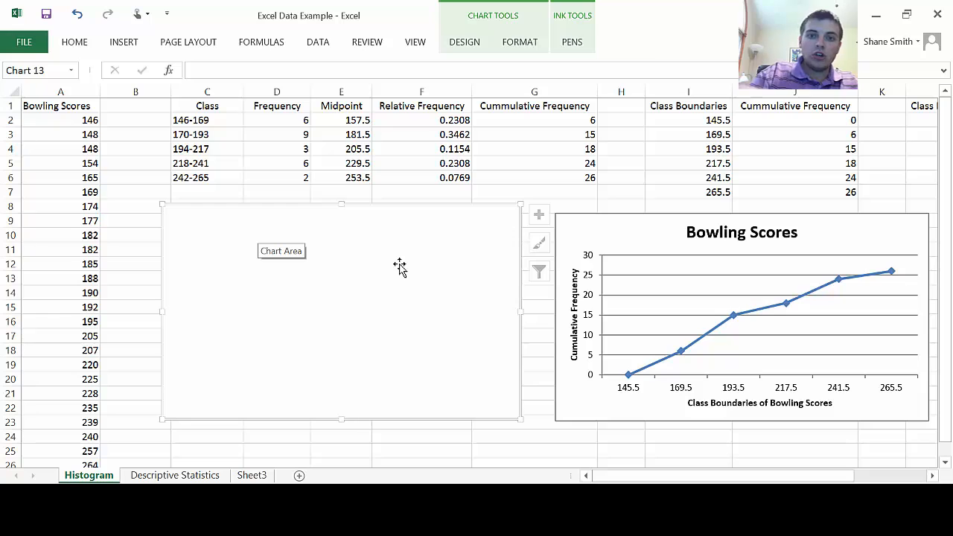
Step: Add a data series to the empty chart using the Frequency values in D2:D6
right_click(413, 292)
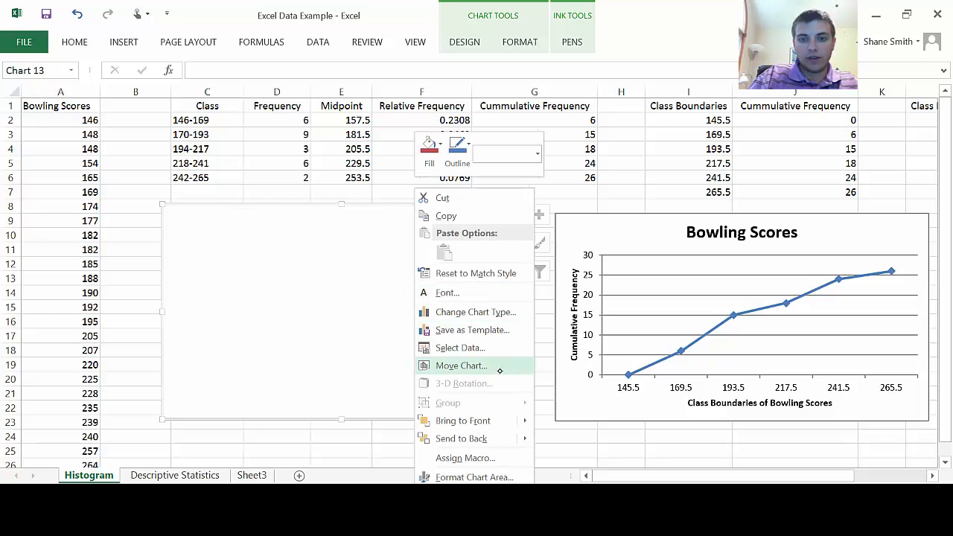
left_click(461, 347)
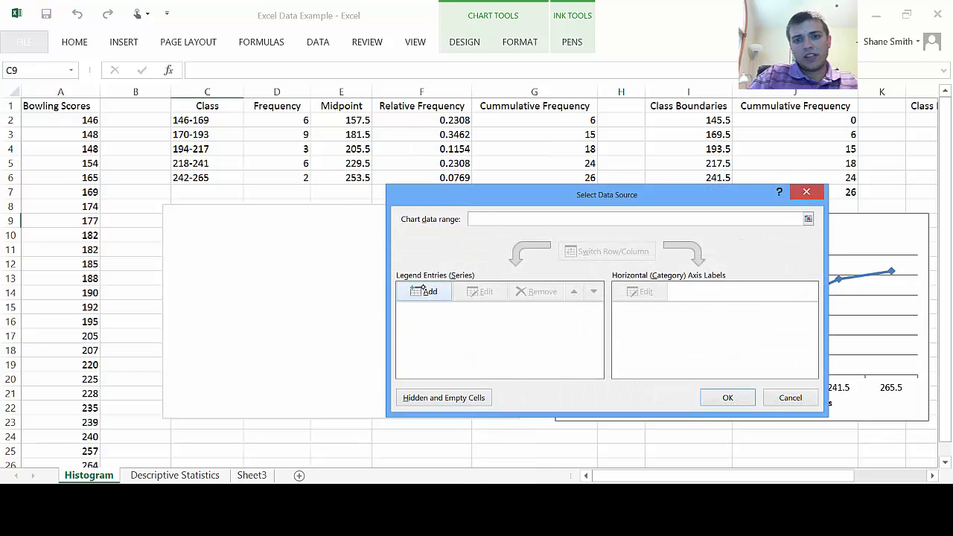
left_click(428, 292)
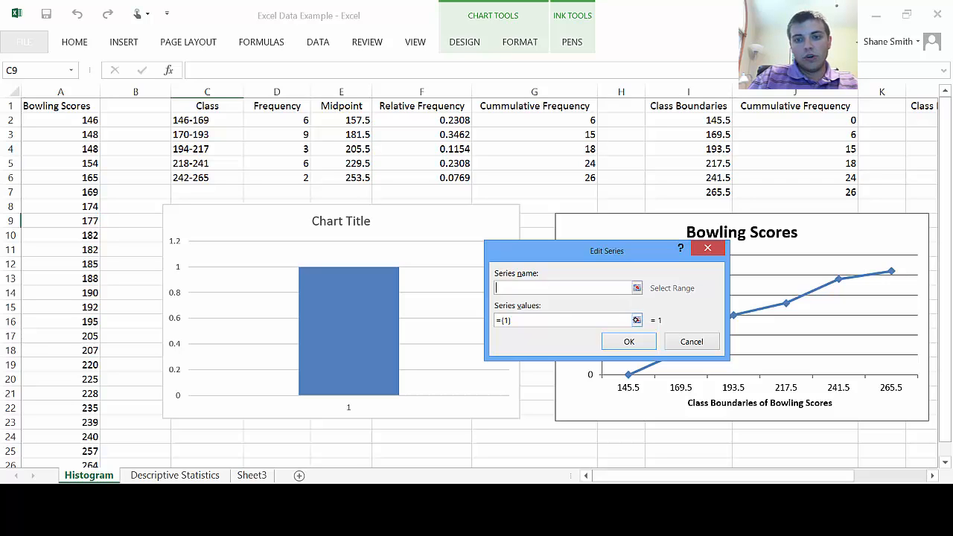
left_click(638, 320)
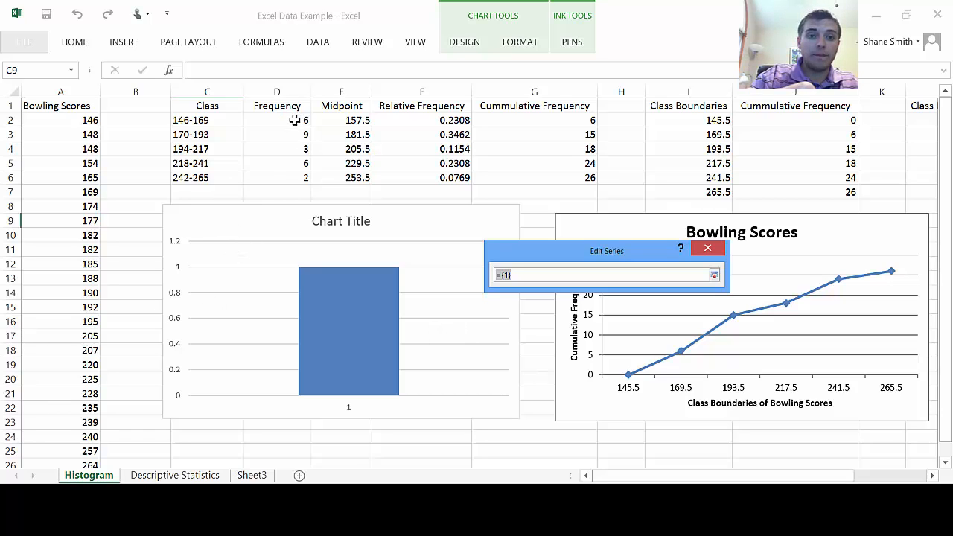
left_click_drag(294, 120, 298, 177)
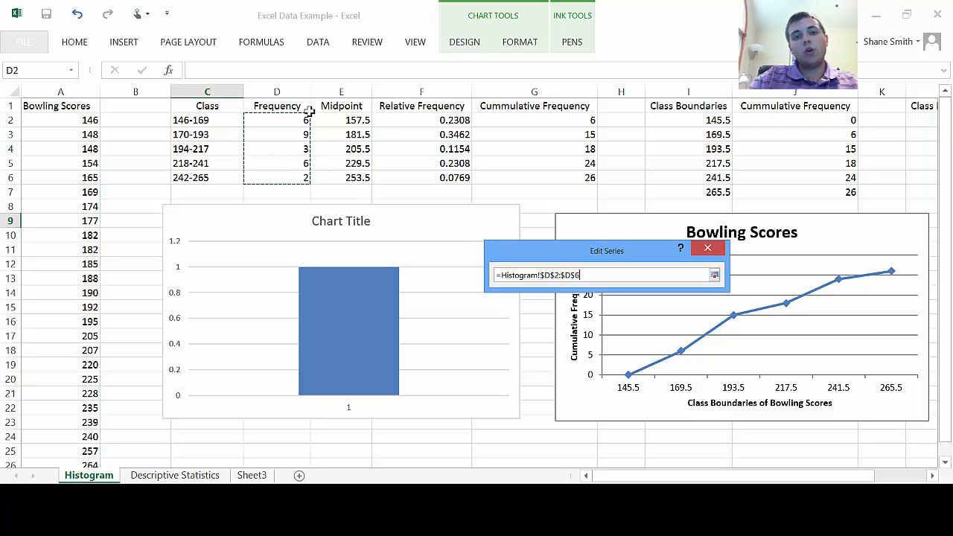
left_click(714, 275)
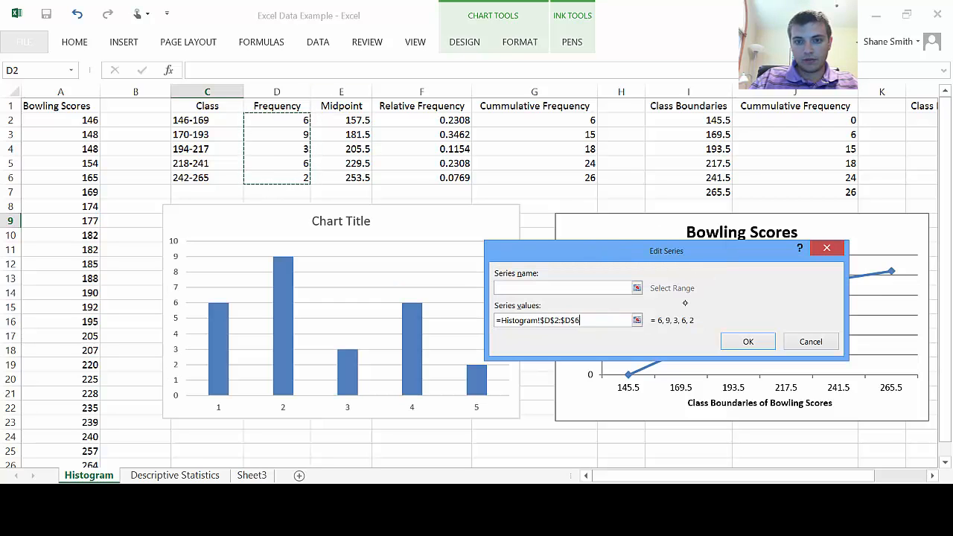
left_click(748, 342)
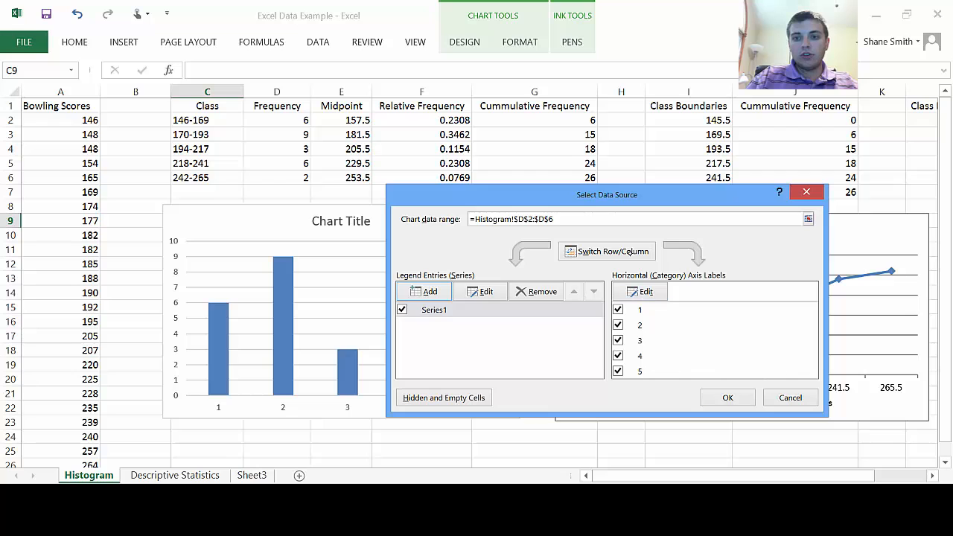
Step: Set the chart's horizontal axis labels to the class ranges in C2:C6 and apply the data source
left_click(646, 291)
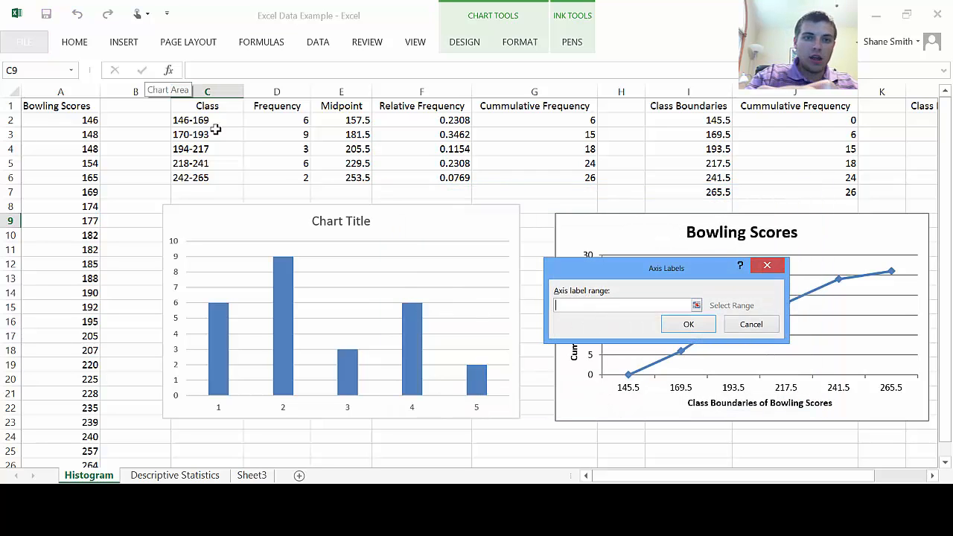
left_click_drag(229, 125, 216, 179)
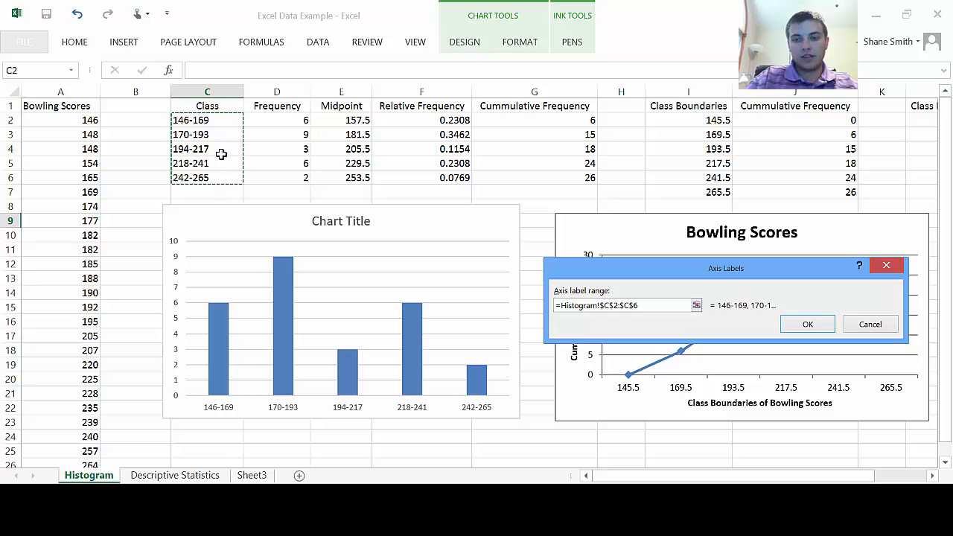
left_click(808, 325)
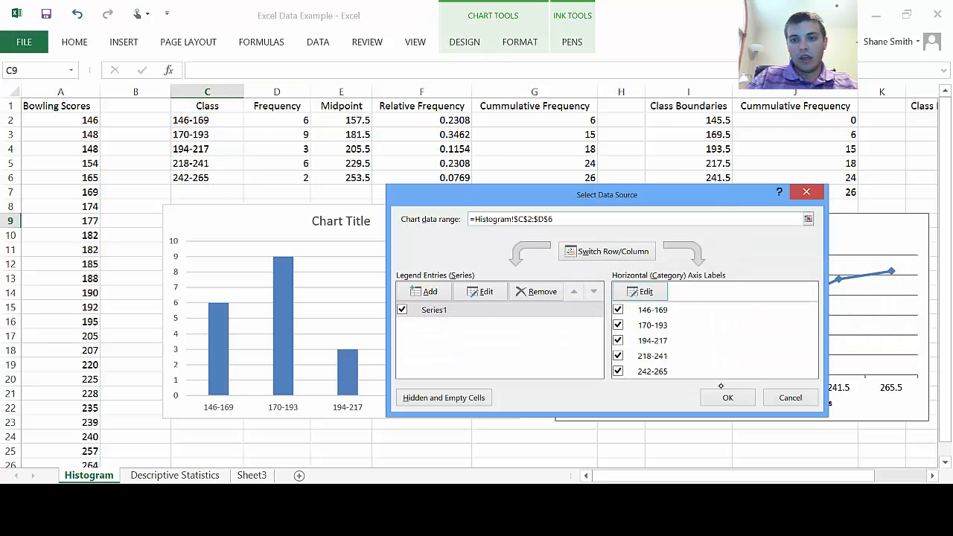
left_click(728, 398)
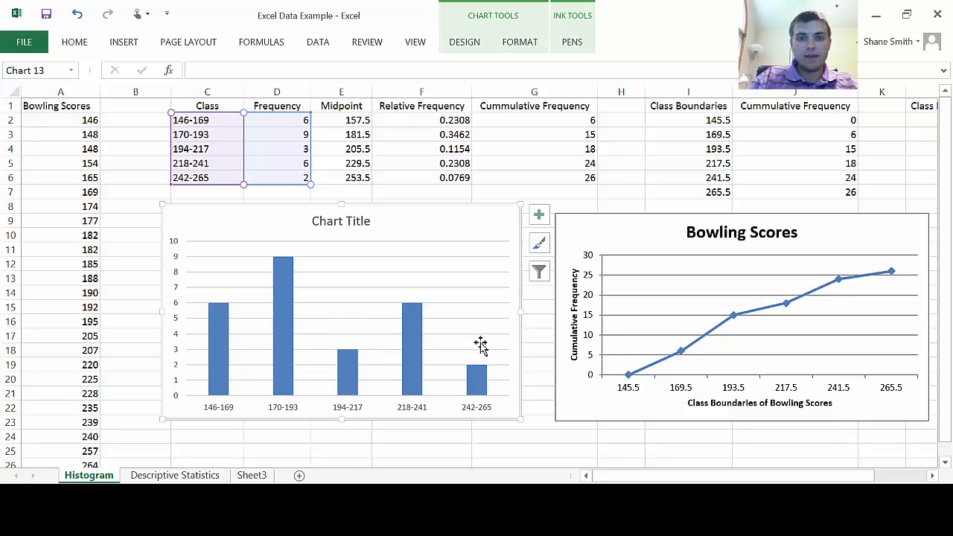
Step: Replace the column chart's placeholder title with "Bowling Scores"
left_click(370, 227)
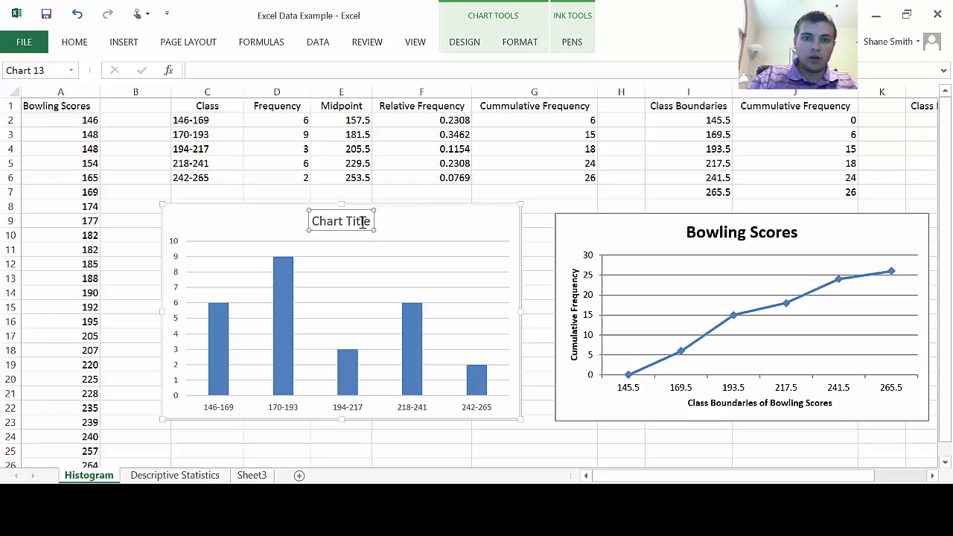
left_click_drag(373, 222, 302, 224)
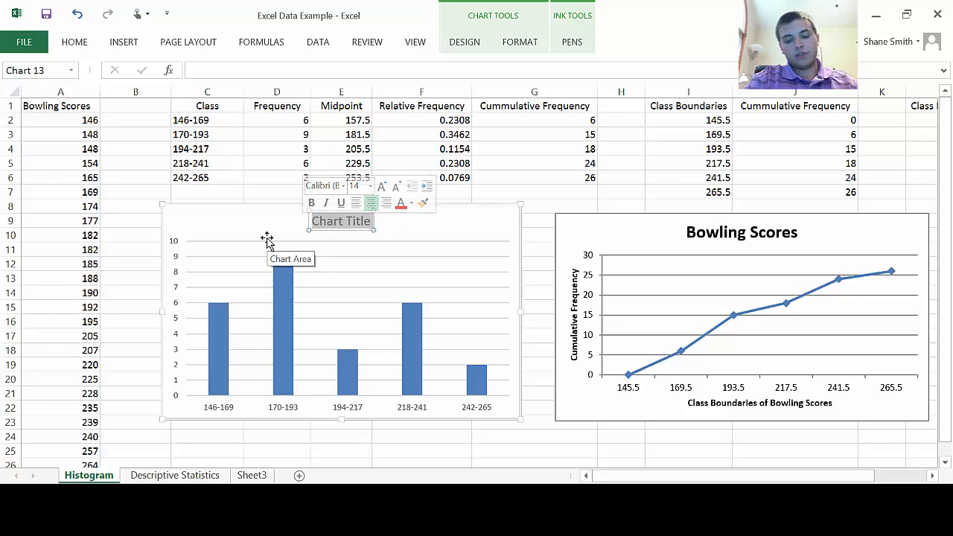
type("Bow")
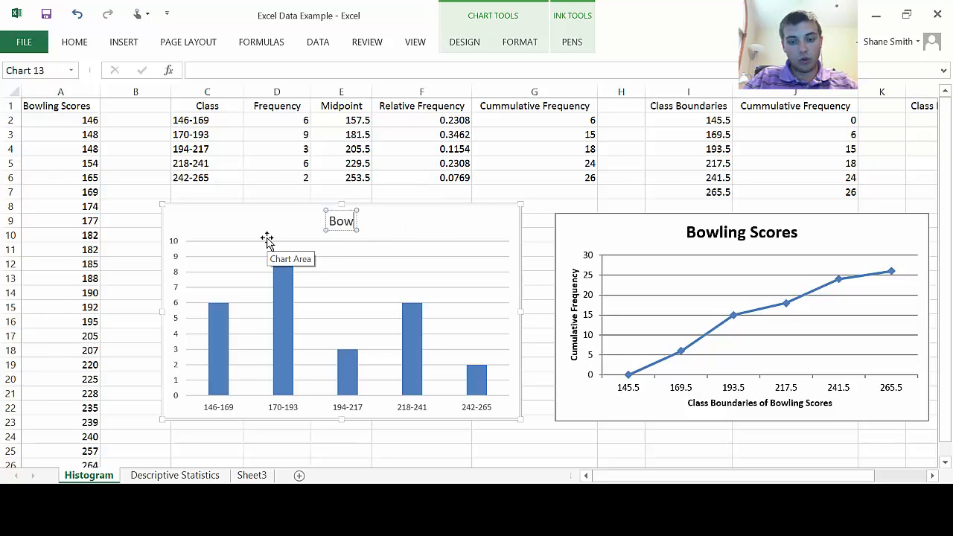
type("ling Scores")
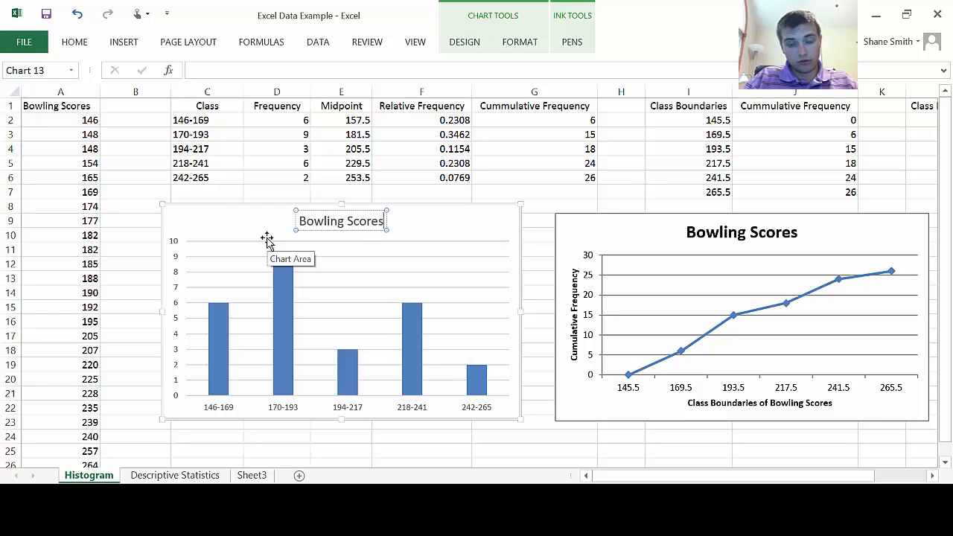
left_click(441, 227)
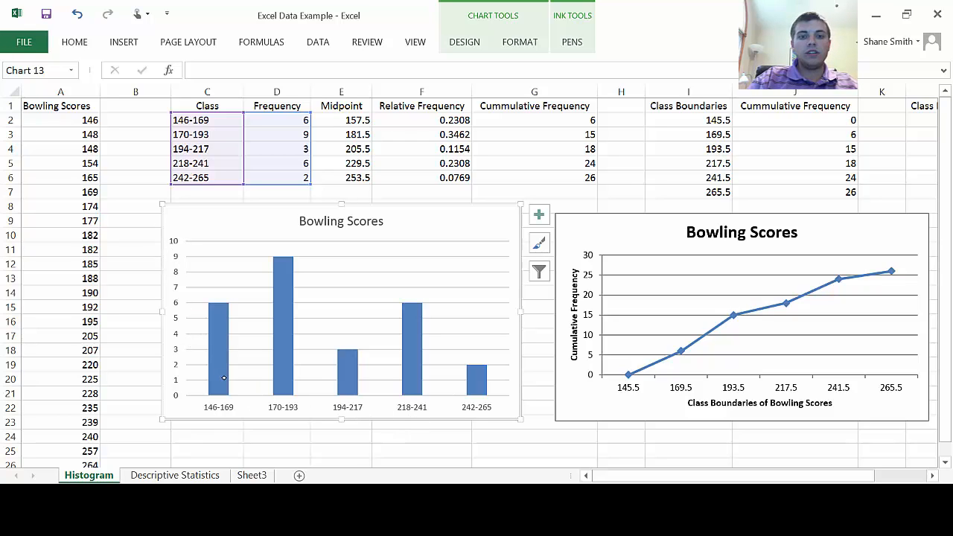
Step: Apply the quick layout with a chart title, both axis titles, gridlines and a side legend to the column chart
left_click(463, 41)
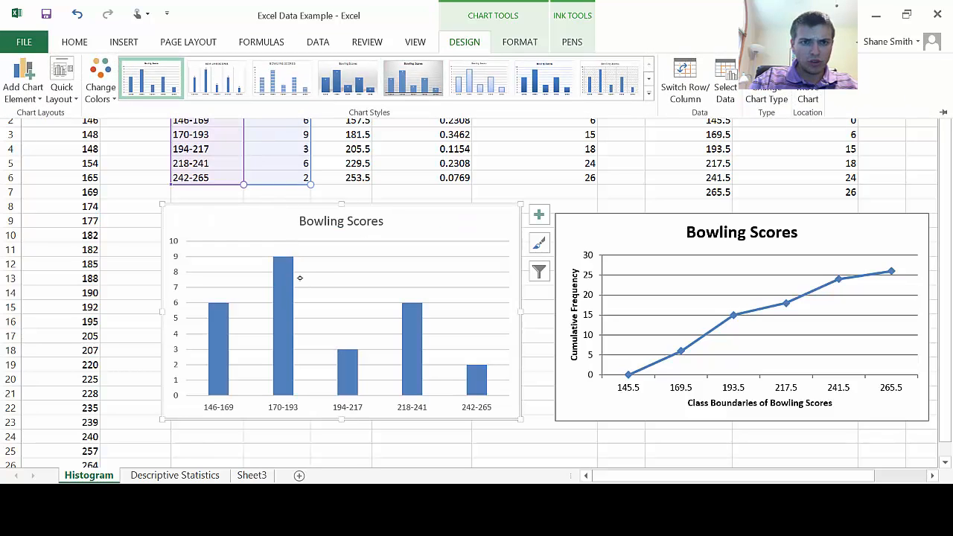
left_click(70, 96)
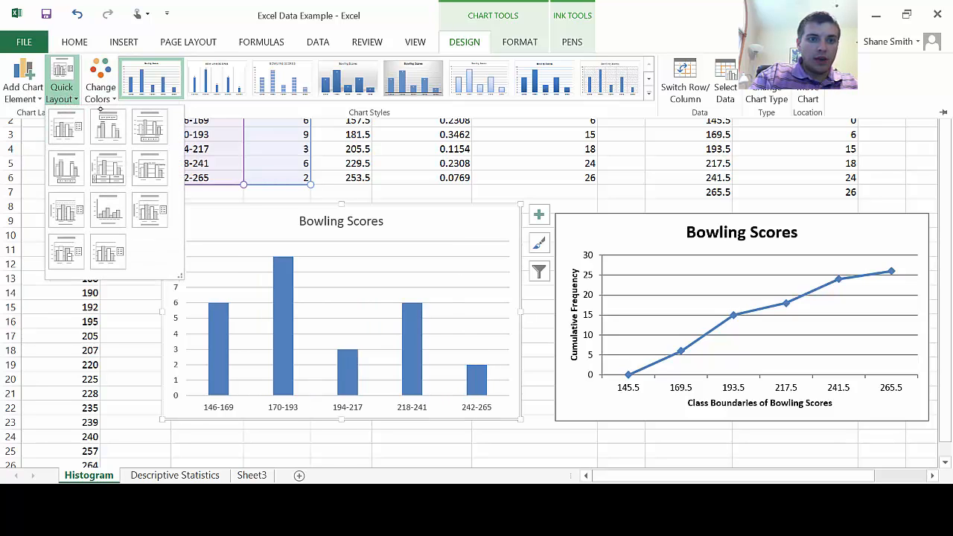
left_click(149, 215)
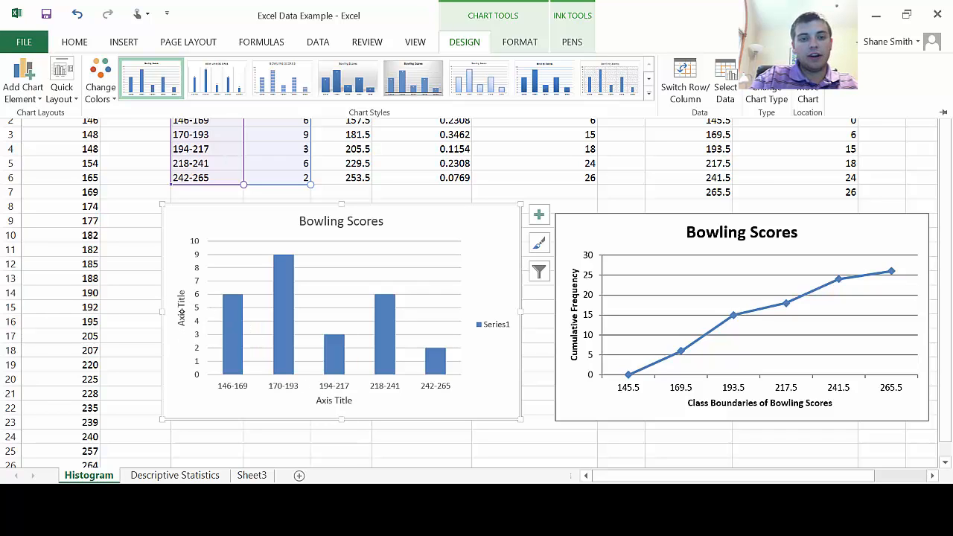
Step: Replace the column chart's vertical axis title placeholder with "Frequency"
left_click(182, 316)
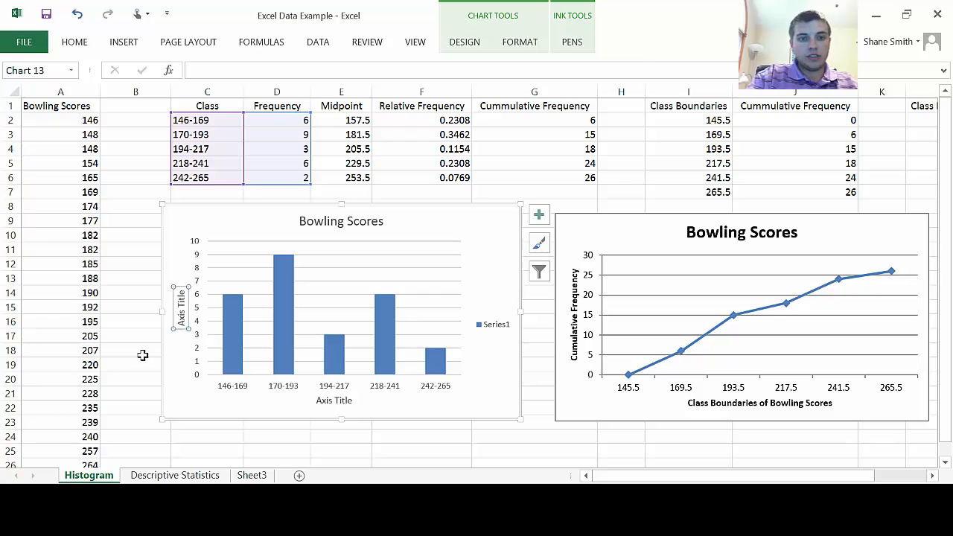
type("/f")
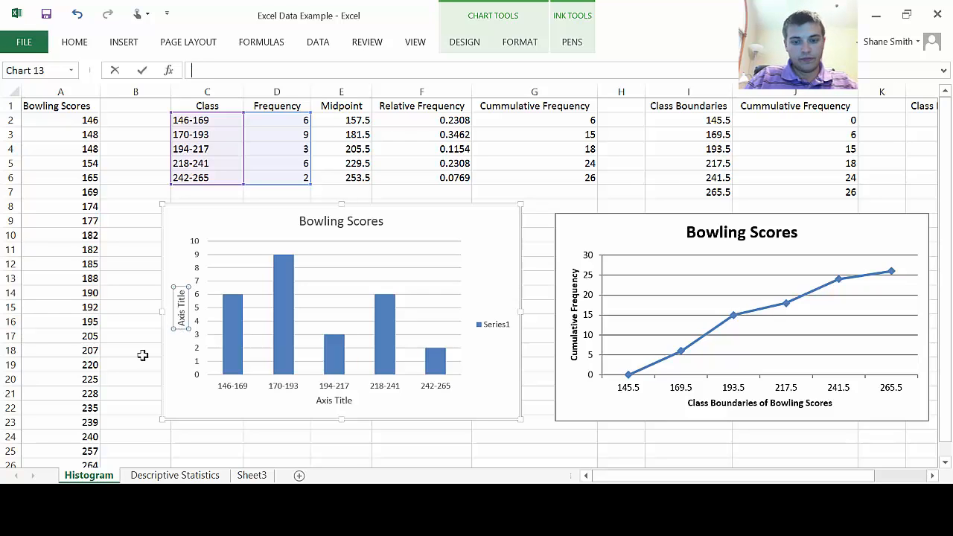
type("Frequency")
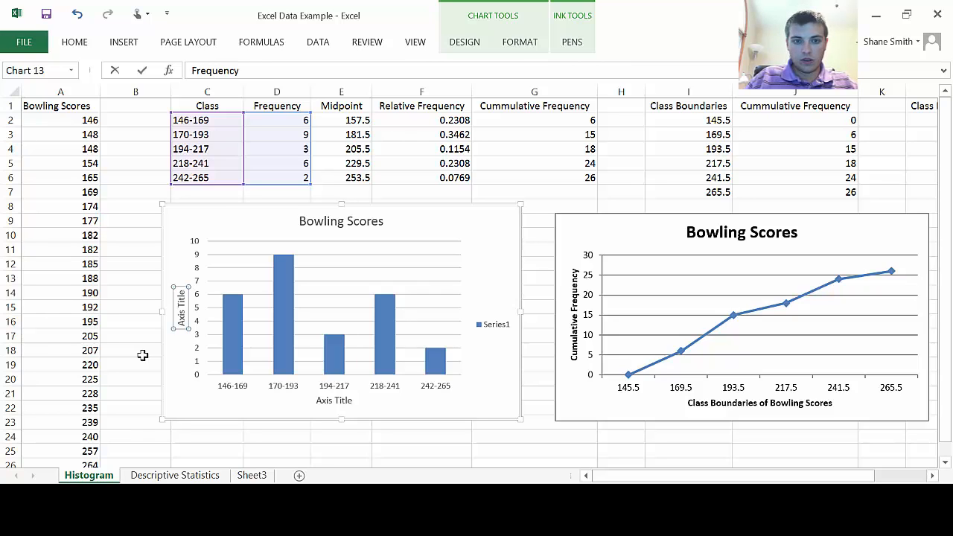
key("Return")
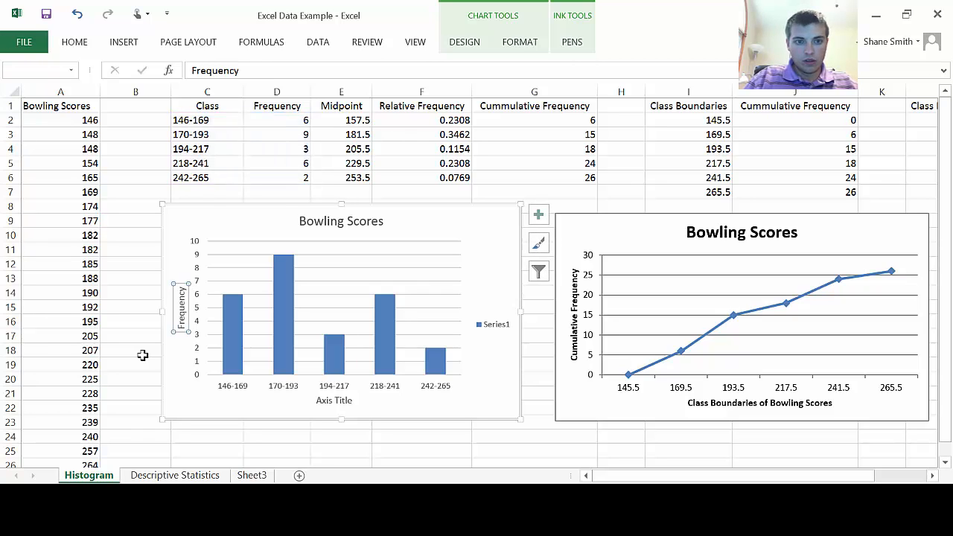
Step: Replace the column chart's horizontal axis title placeholder with "Bowling Scores"
left_click(332, 402)
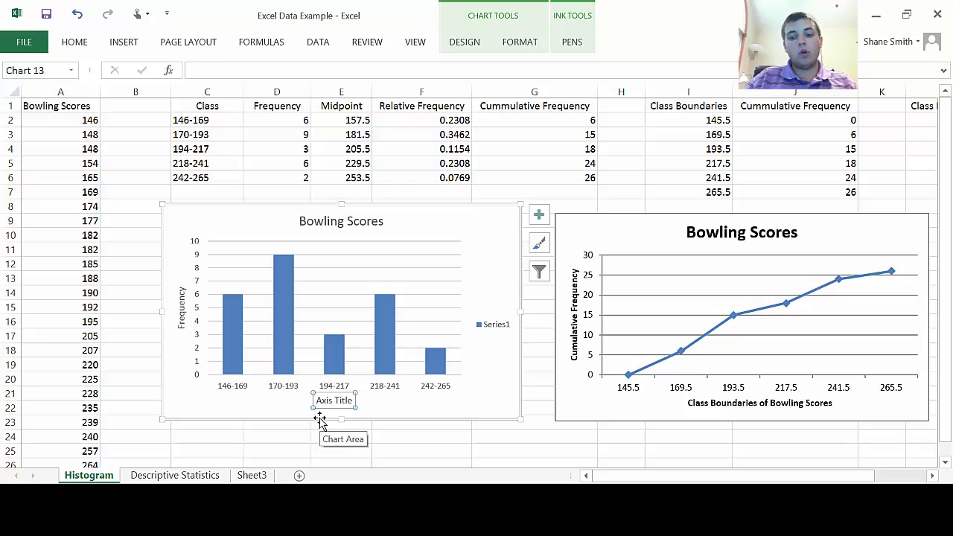
type("Bowling Scores")
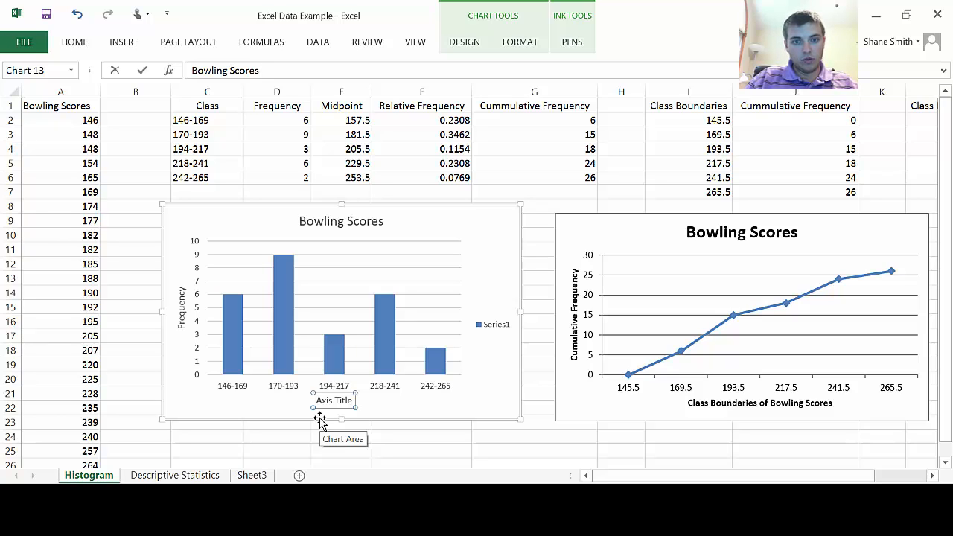
key("Return")
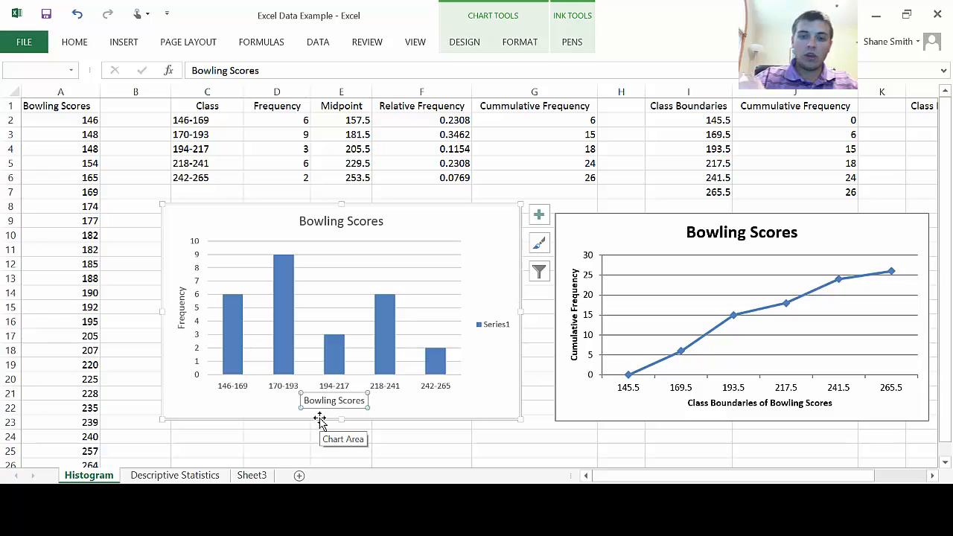
left_click(482, 389)
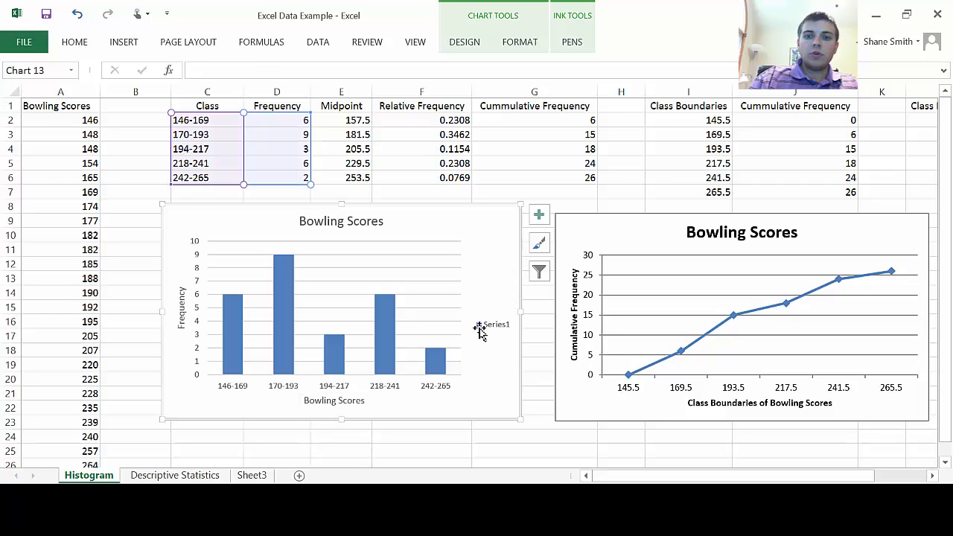
Step: Delete the Series1 legend from the column chart
left_click(483, 327)
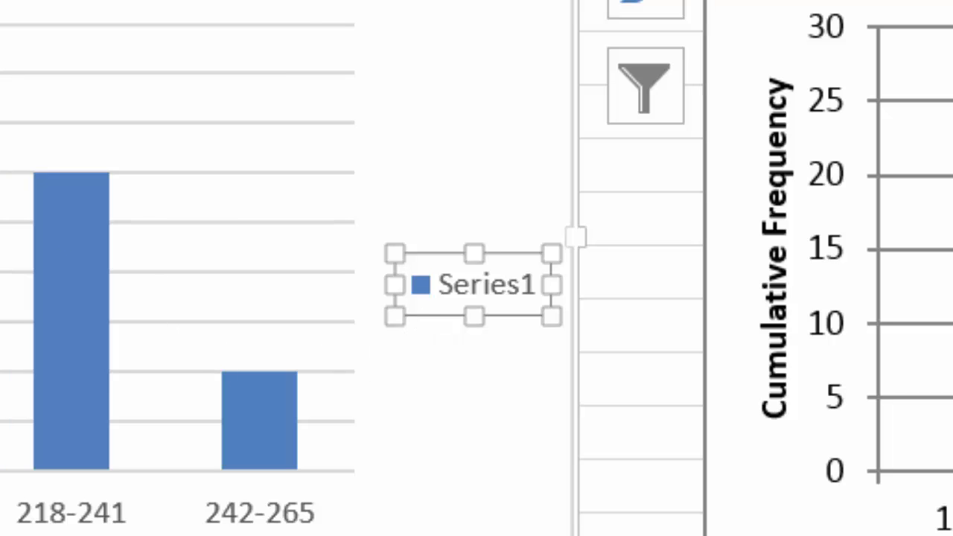
mouse_move(46, 341)
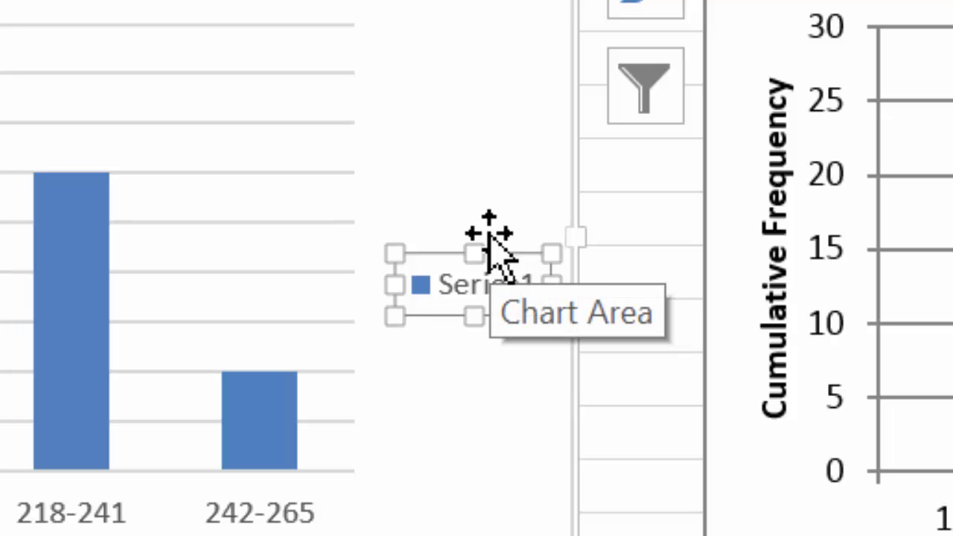
right_click(490, 302)
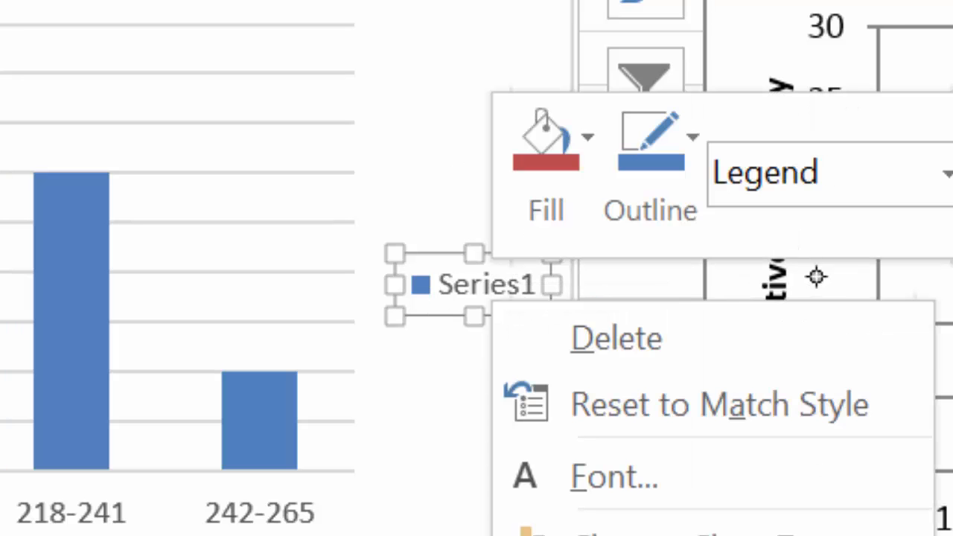
left_click(723, 344)
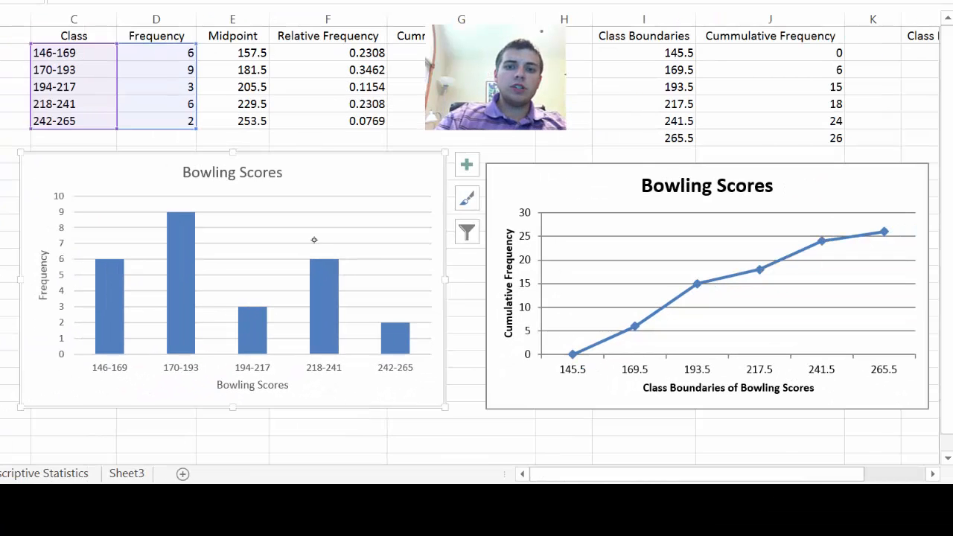
Step: Set the data series' gap width to 0% so the columns touch like a histogram
right_click(320, 290)
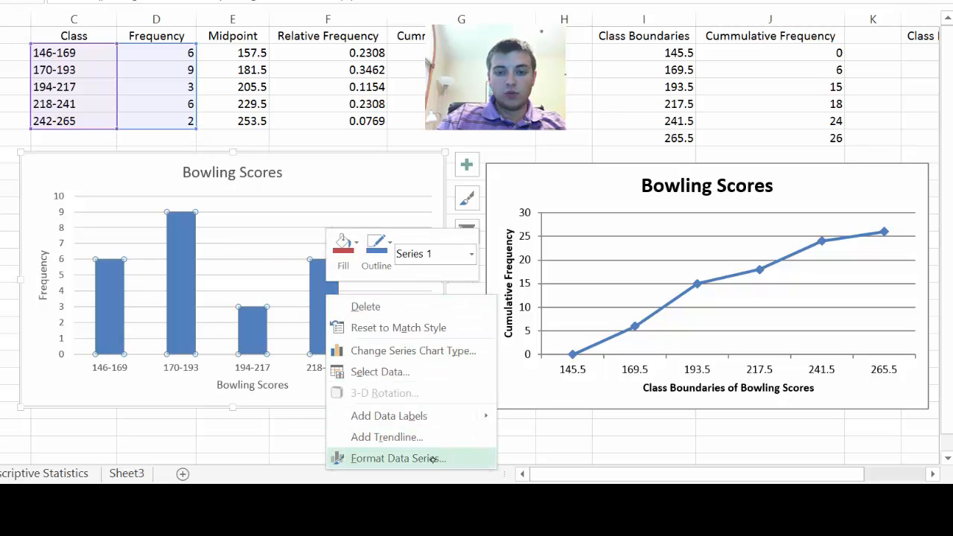
left_click(425, 459)
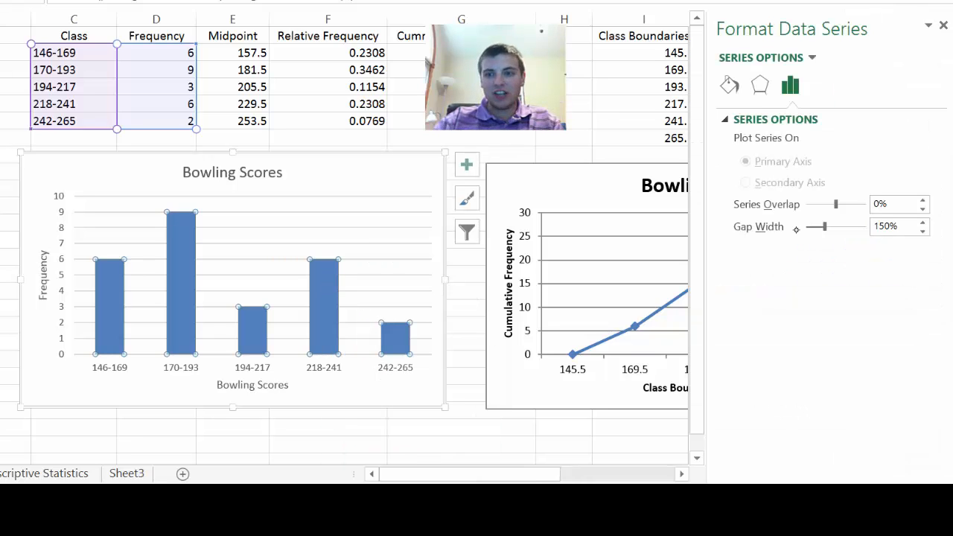
left_click_drag(824, 226, 752, 225)
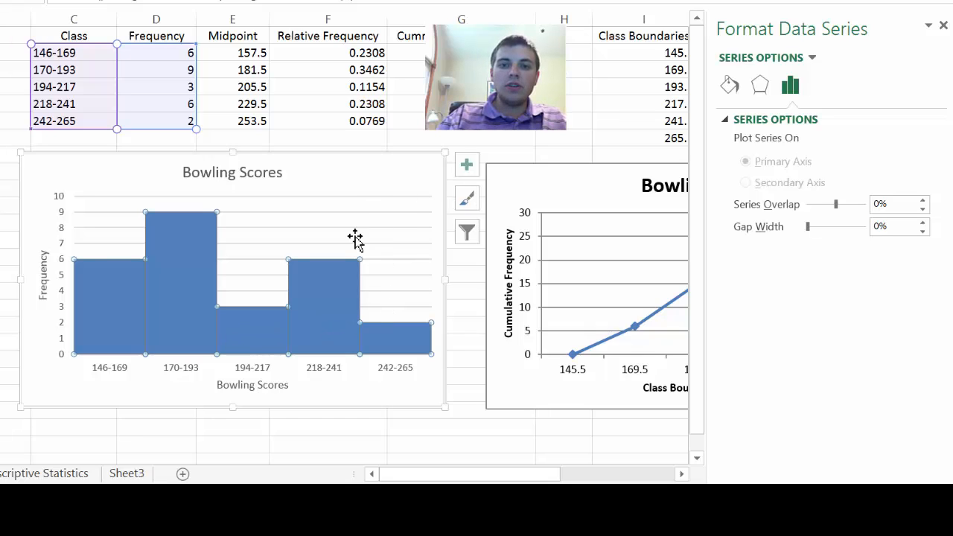
left_click(332, 185)
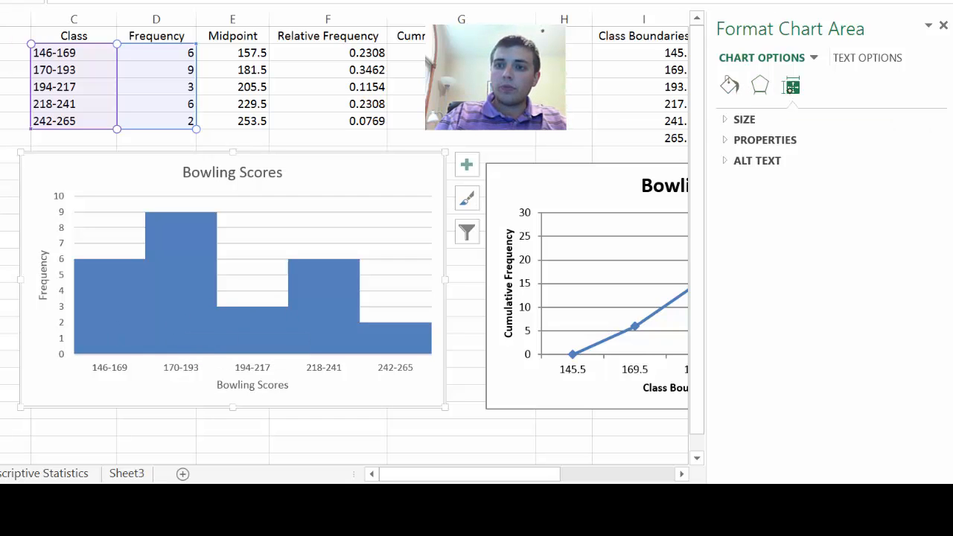
Step: Give the histogram's bars a solid black border line and deselect the chart
left_click(339, 298)
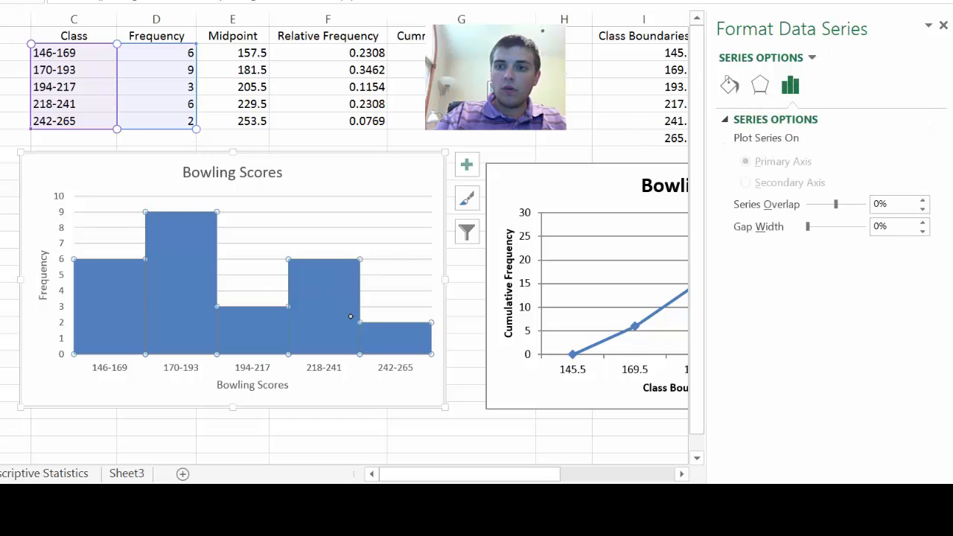
left_click(730, 86)
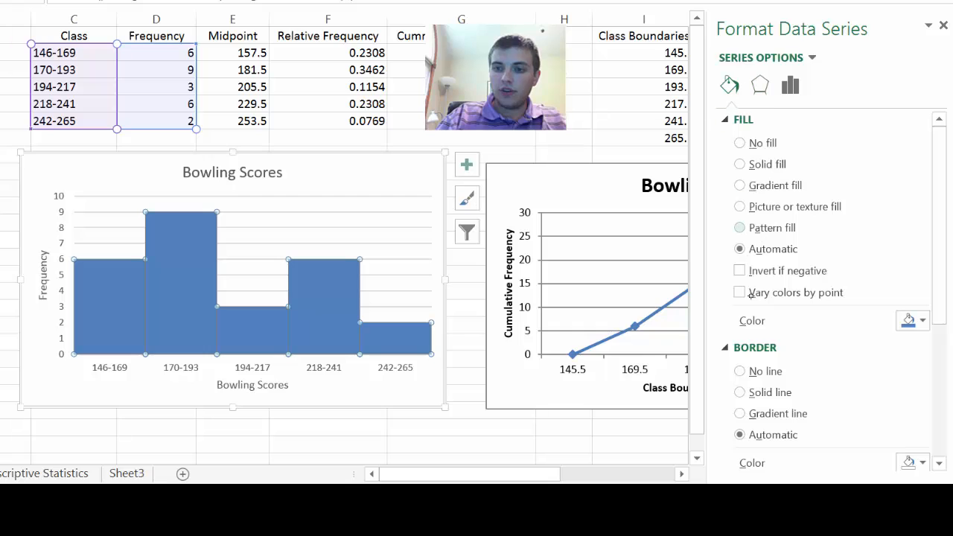
left_click(737, 120)
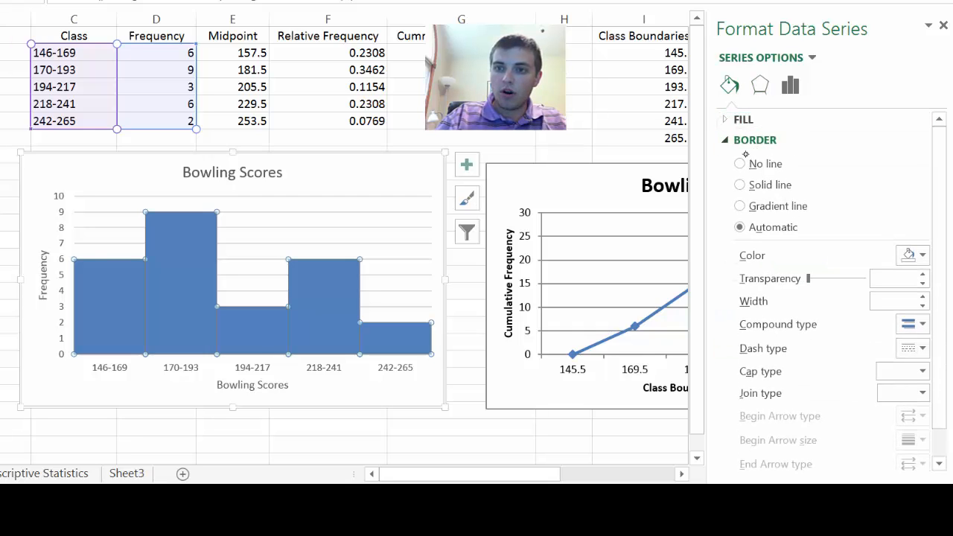
left_click_drag(940, 161, 946, 212)
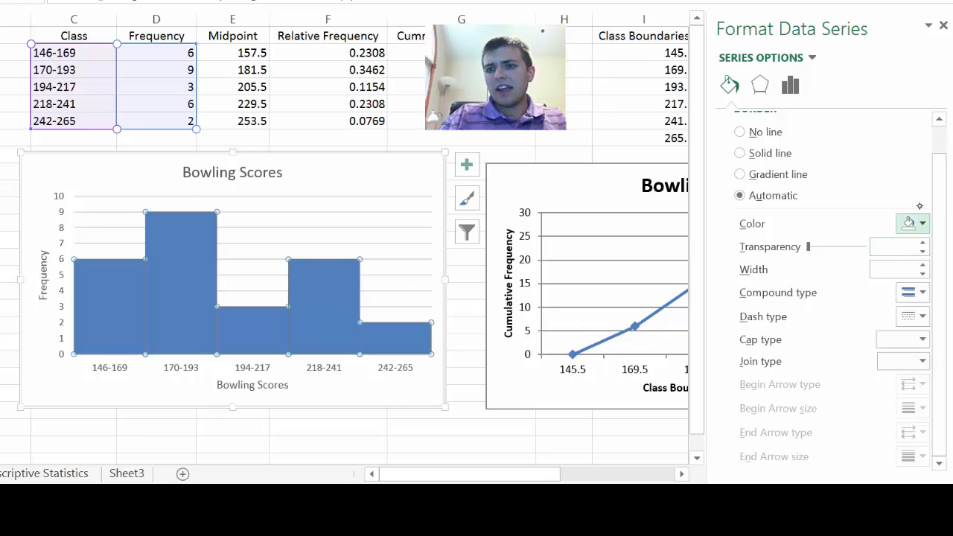
left_click_drag(939, 188, 949, 219)
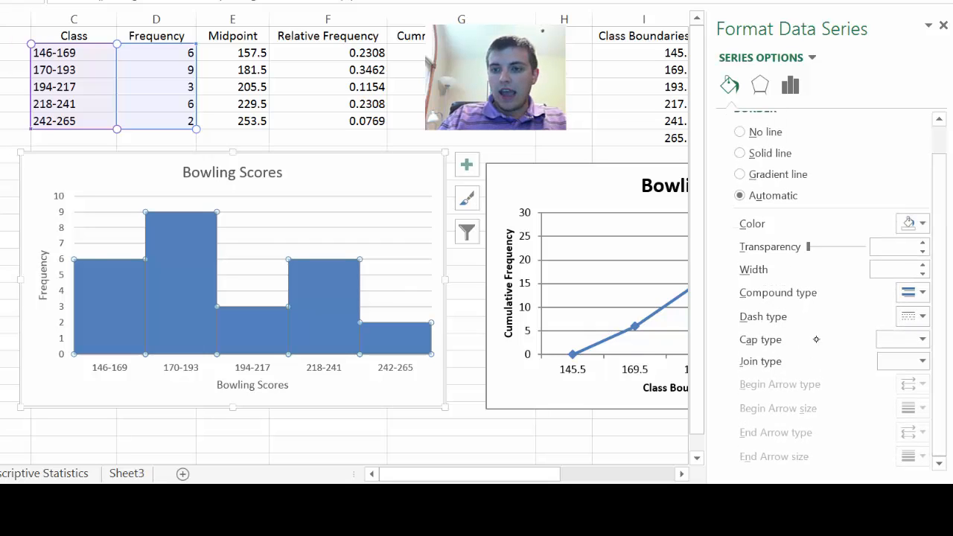
left_click(739, 153)
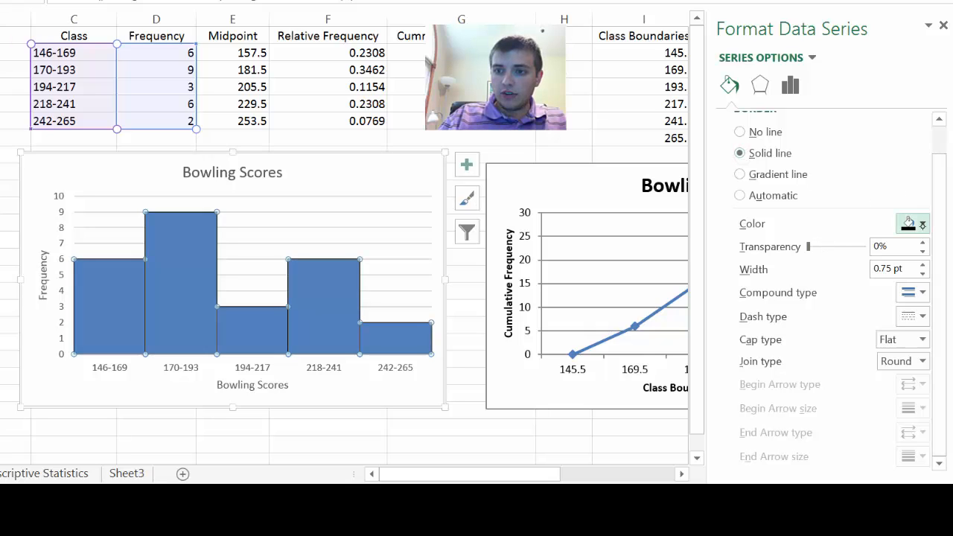
left_click(916, 225)
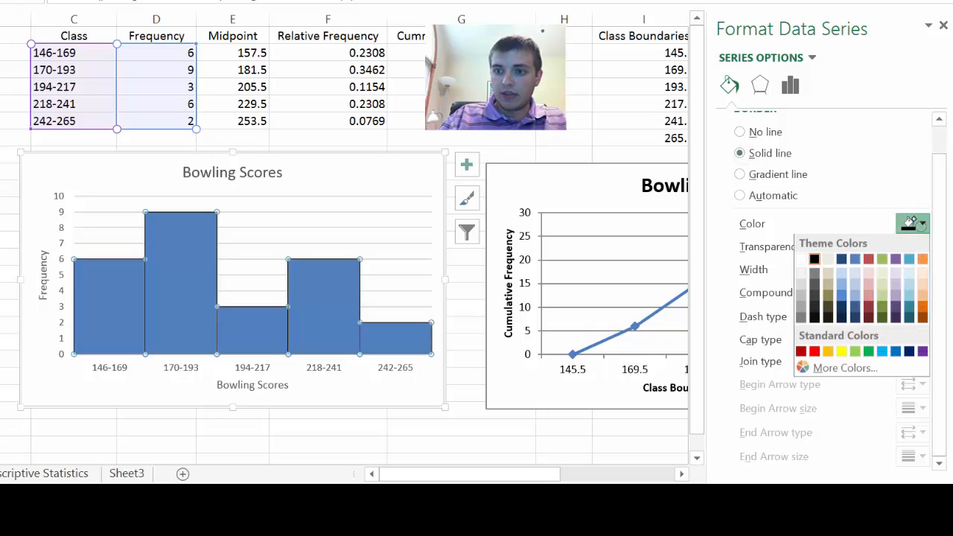
left_click(817, 260)
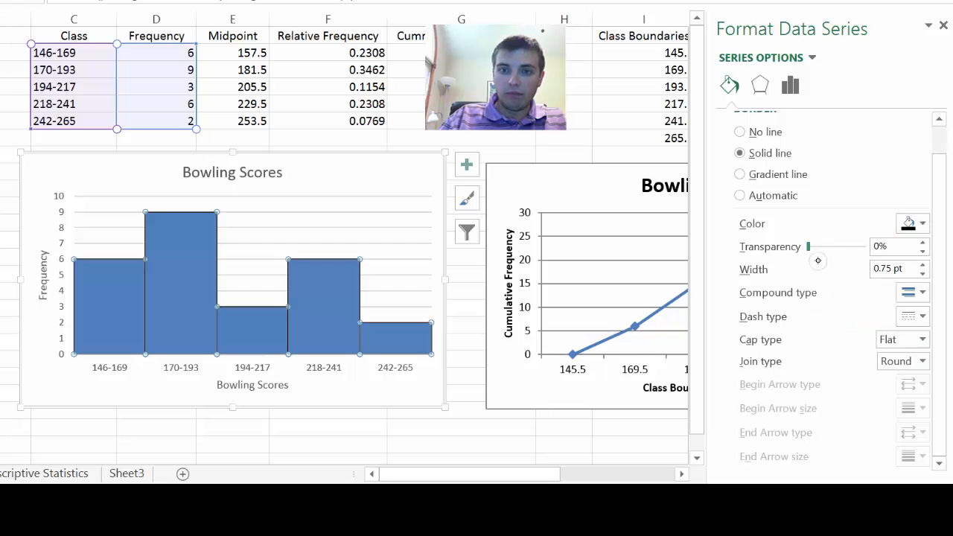
left_click(501, 144)
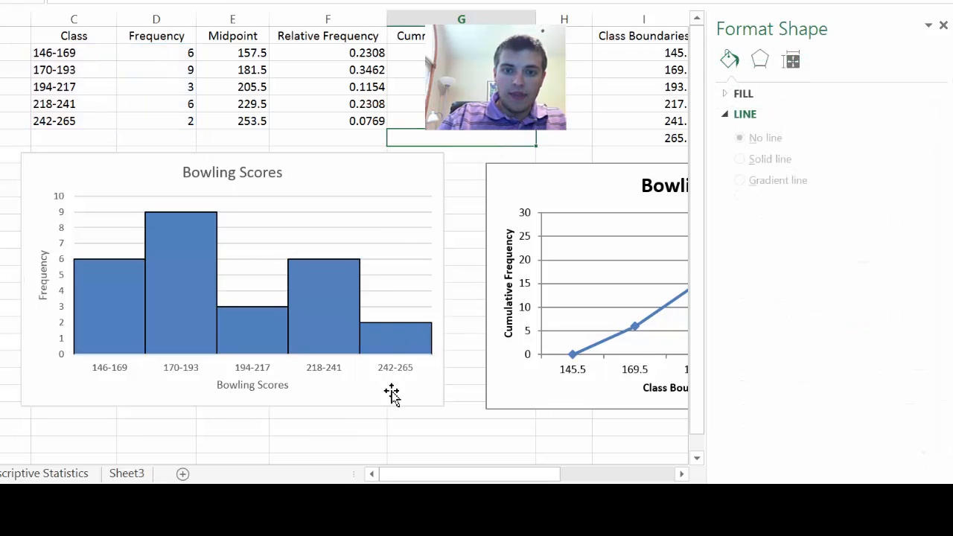
left_click(472, 427)
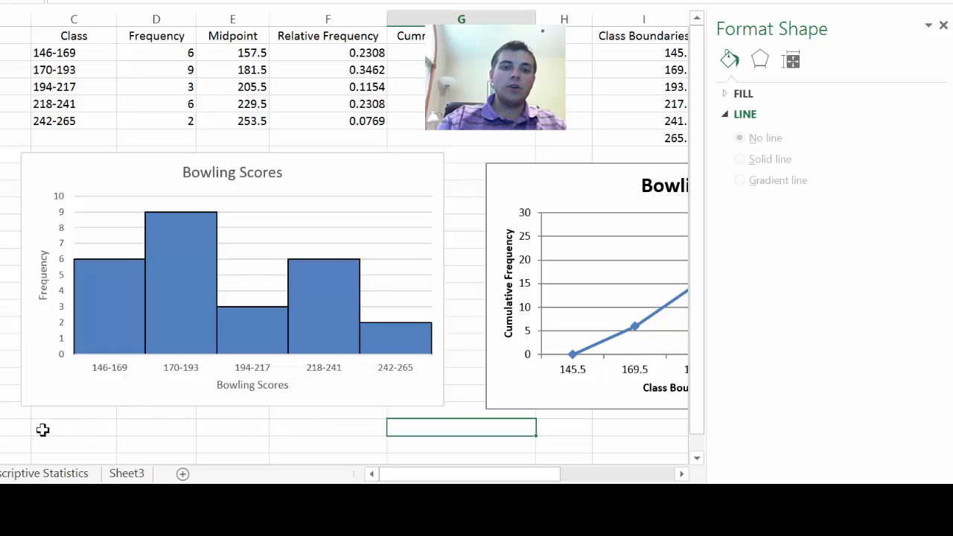
left_click(7, 428)
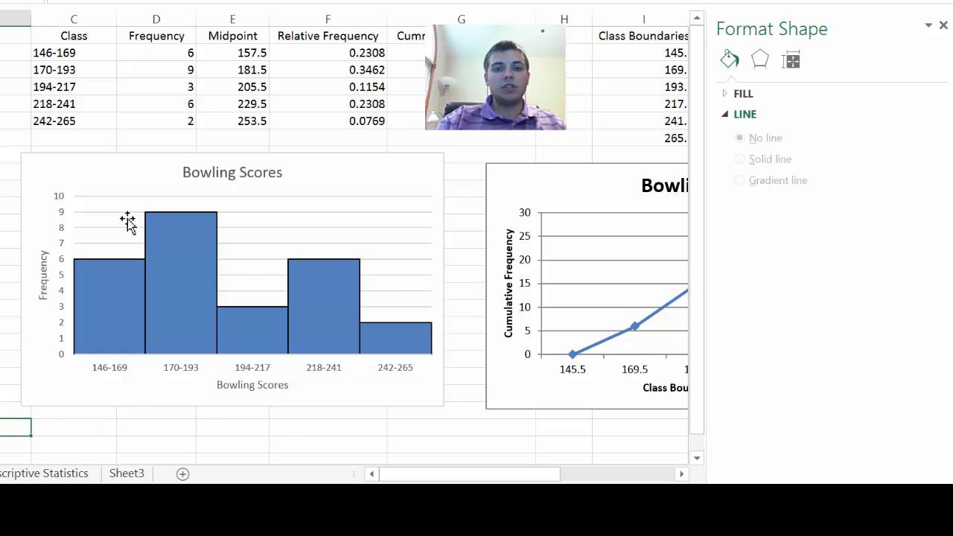